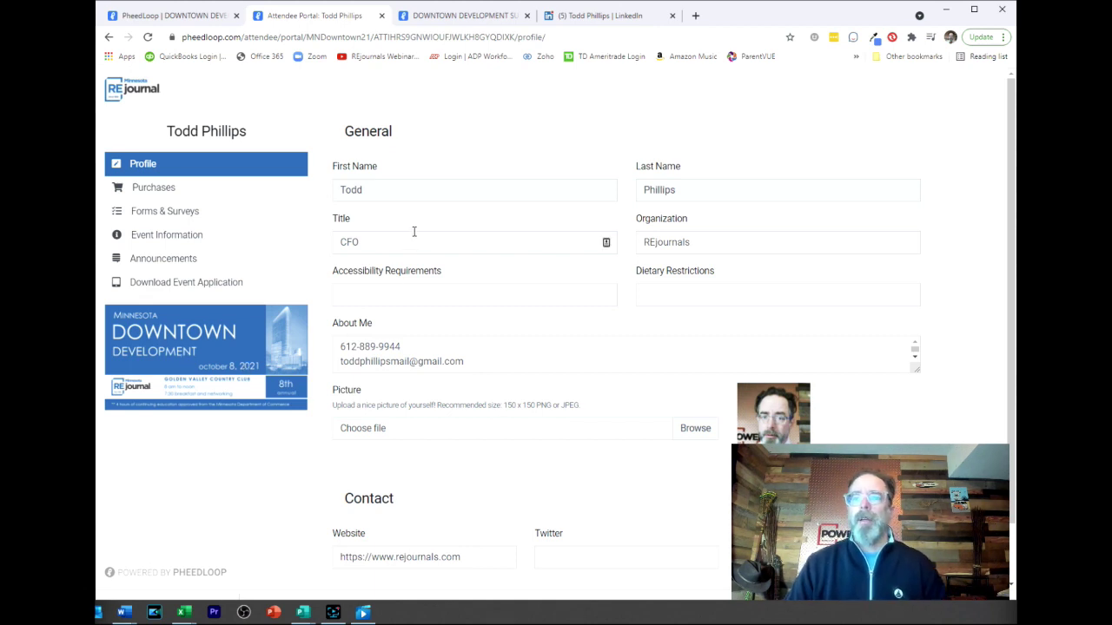
- Review the first and last name fields and the About Me bio text
{"action": "left_click", "coordinate": [372, 198]}
{"action": "left_click", "coordinate": [659, 188]}
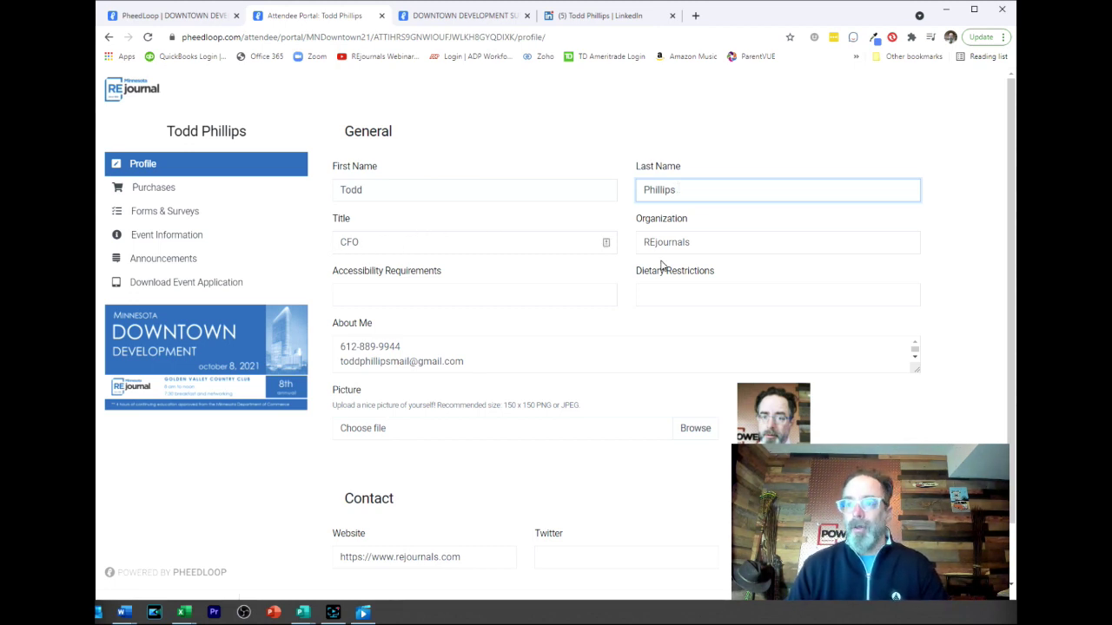
{"action": "scroll", "coordinate": [526, 402], "scroll_direction": "down", "scroll_amount": 1}
{"action": "scroll", "coordinate": [524, 391], "scroll_direction": "up", "scroll_amount": 1}
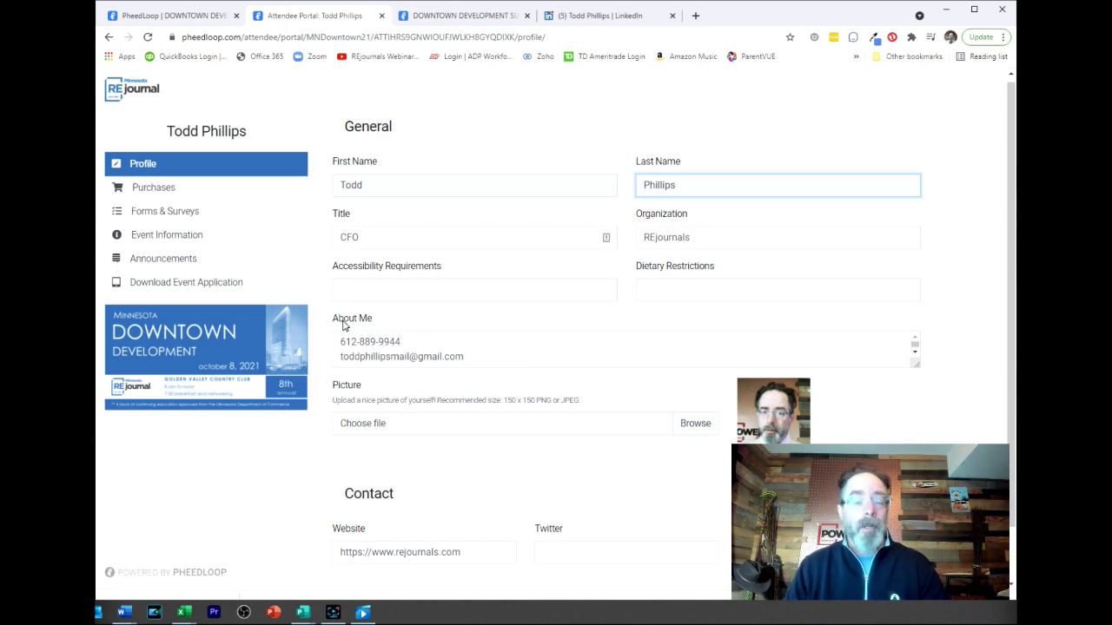
{"action": "left_click", "coordinate": [465, 342]}
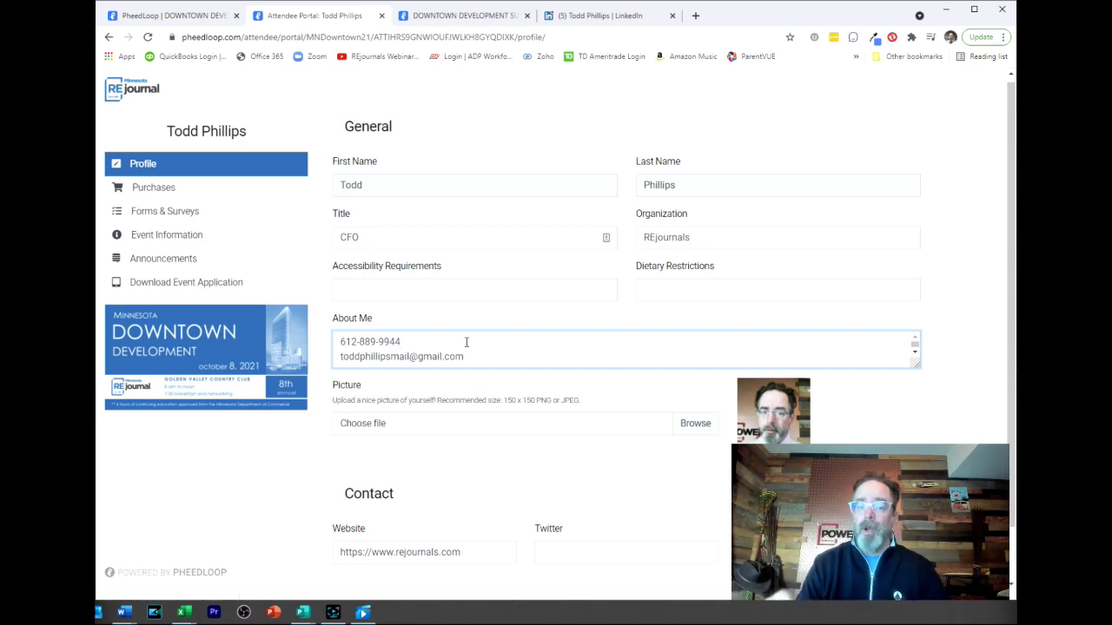
{"action": "left_click", "coordinate": [475, 356]}
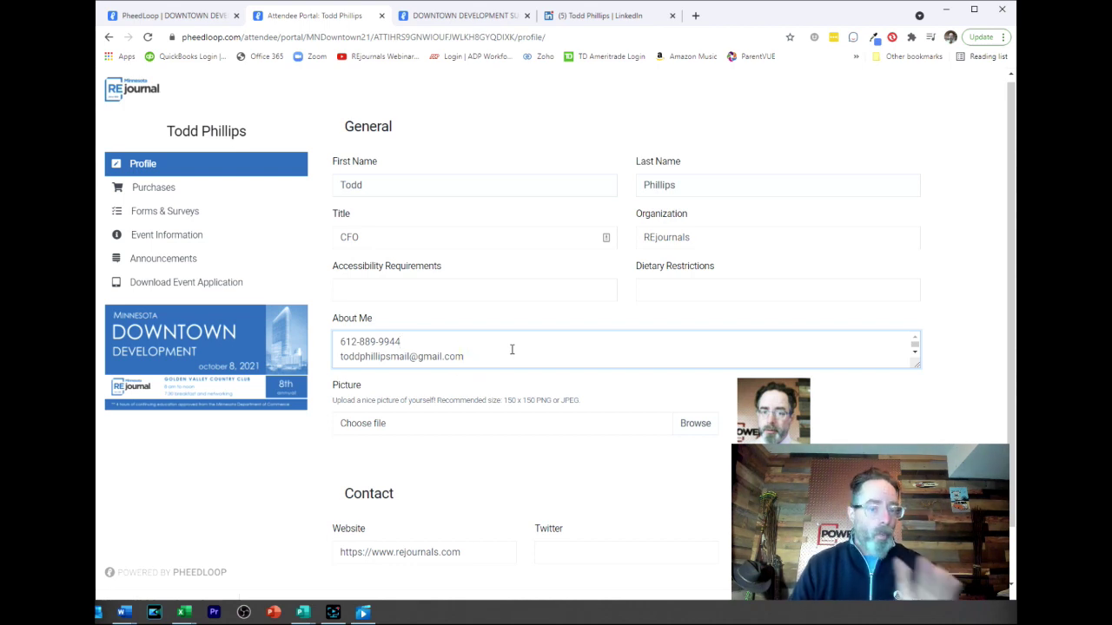
- Check the profile's contact lines, website and photo, then save the profile
{"action": "scroll", "coordinate": [512, 349], "scroll_direction": "up", "scroll_amount": 3}
{"action": "scroll", "coordinate": [501, 346], "scroll_direction": "down", "scroll_amount": 3}
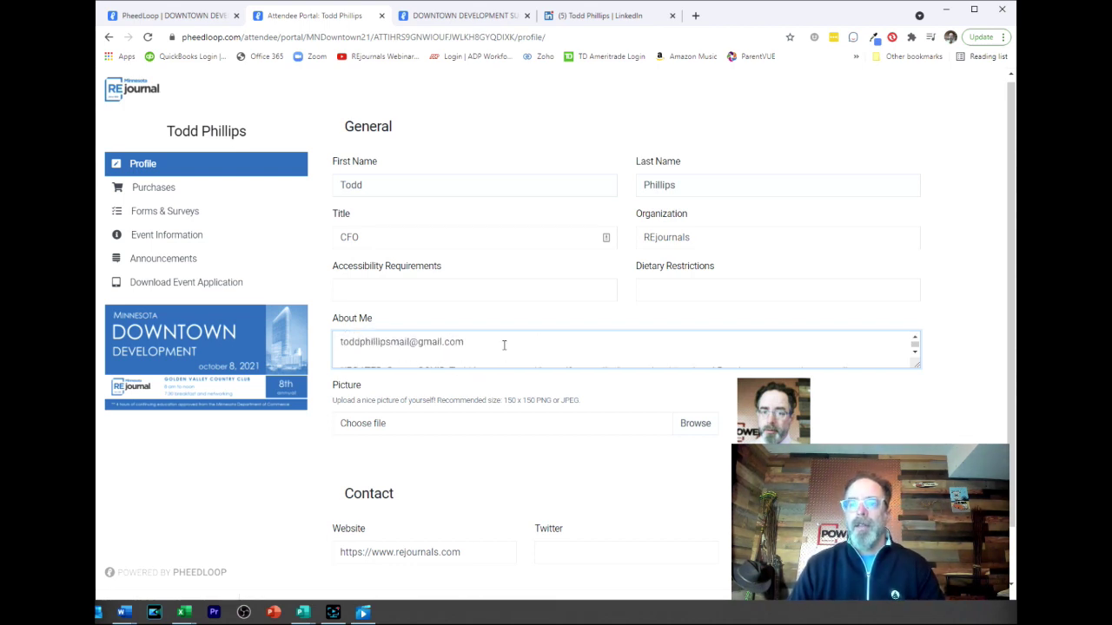
{"action": "scroll", "coordinate": [504, 348], "scroll_direction": "up", "scroll_amount": 1}
{"action": "scroll", "coordinate": [647, 357], "scroll_direction": "up", "scroll_amount": 2}
{"action": "scroll", "coordinate": [561, 352], "scroll_direction": "up", "scroll_amount": 2}
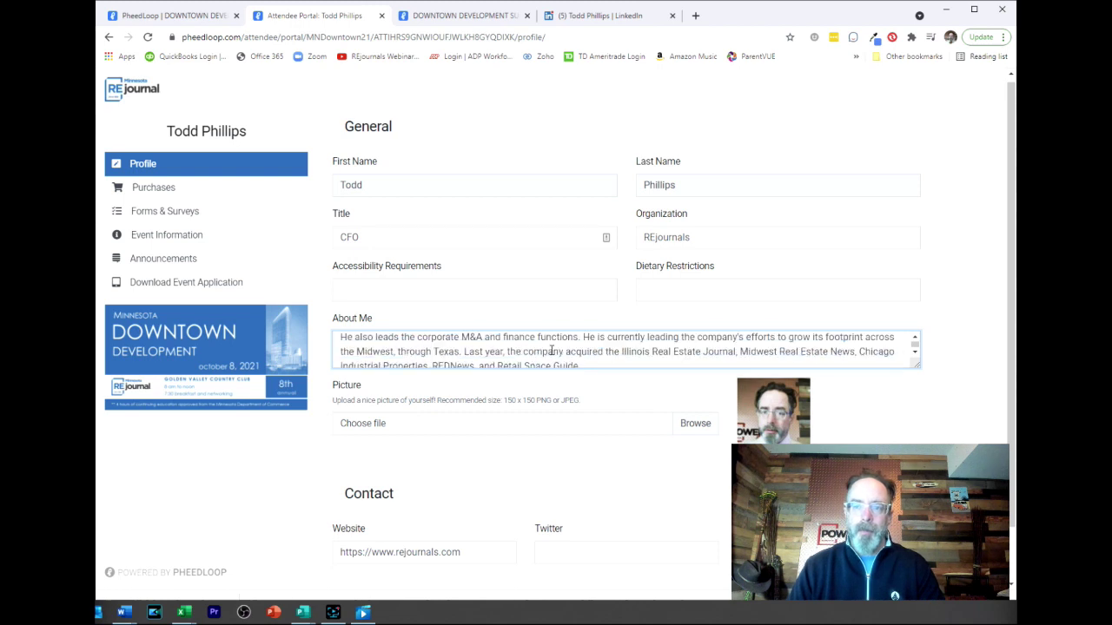
{"action": "scroll", "coordinate": [552, 349], "scroll_direction": "up", "scroll_amount": 1}
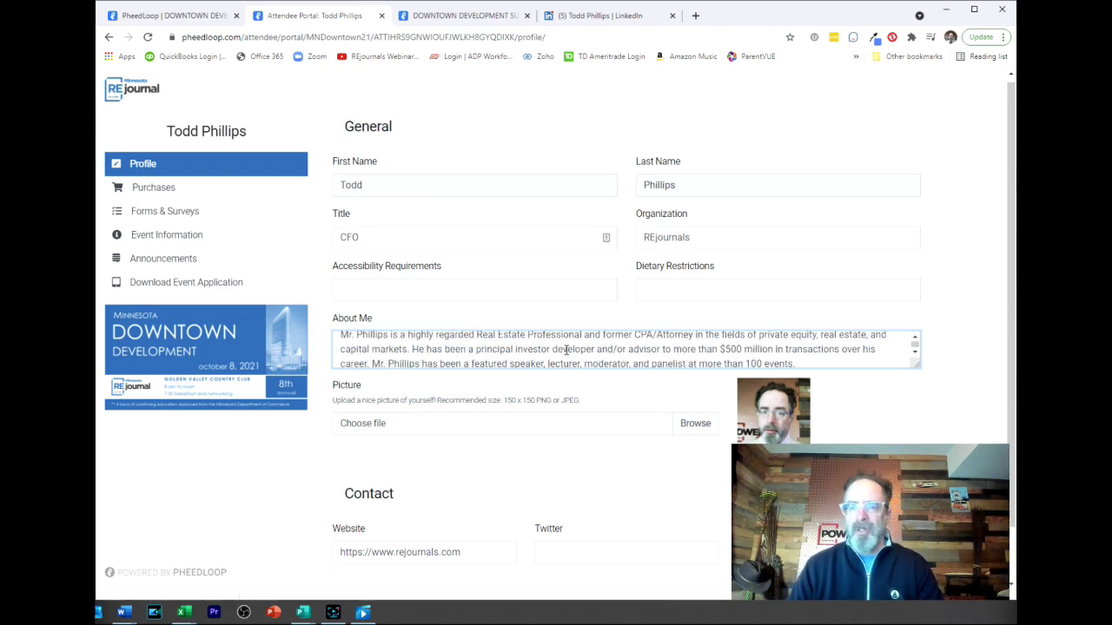
{"action": "scroll", "coordinate": [566, 349], "scroll_direction": "down", "scroll_amount": 1}
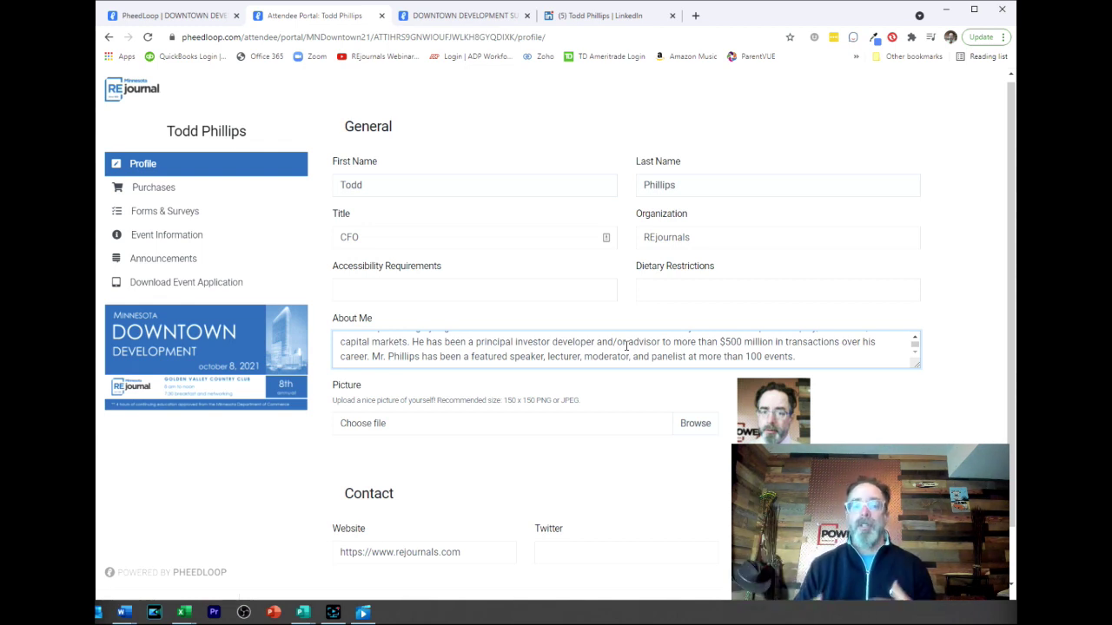
{"action": "scroll", "coordinate": [626, 345], "scroll_direction": "down", "scroll_amount": 2}
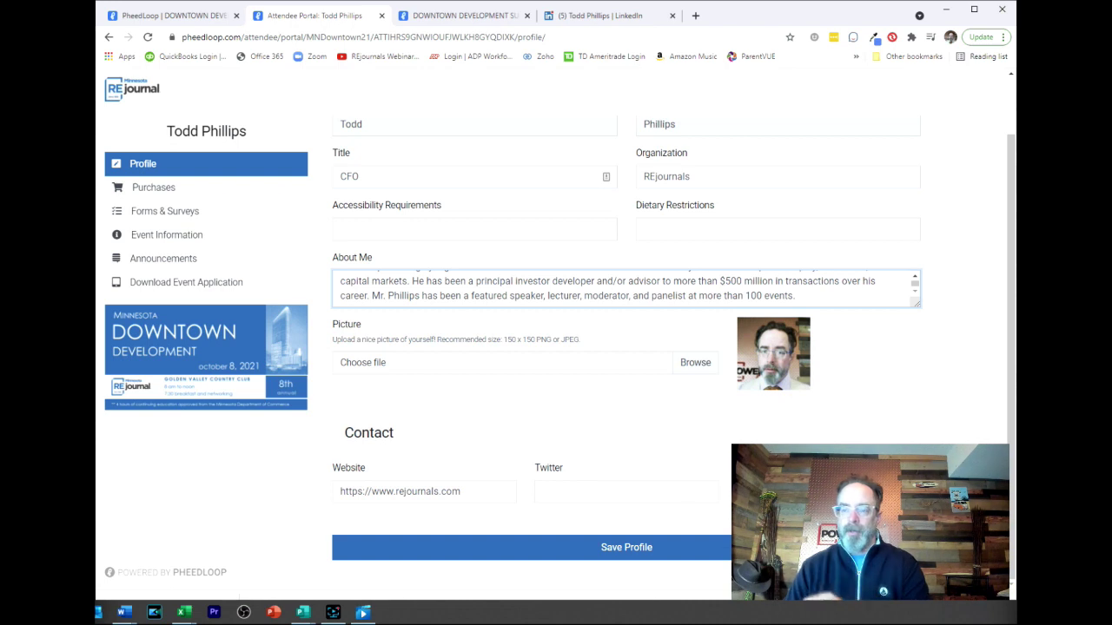
{"action": "left_click", "coordinate": [605, 552]}
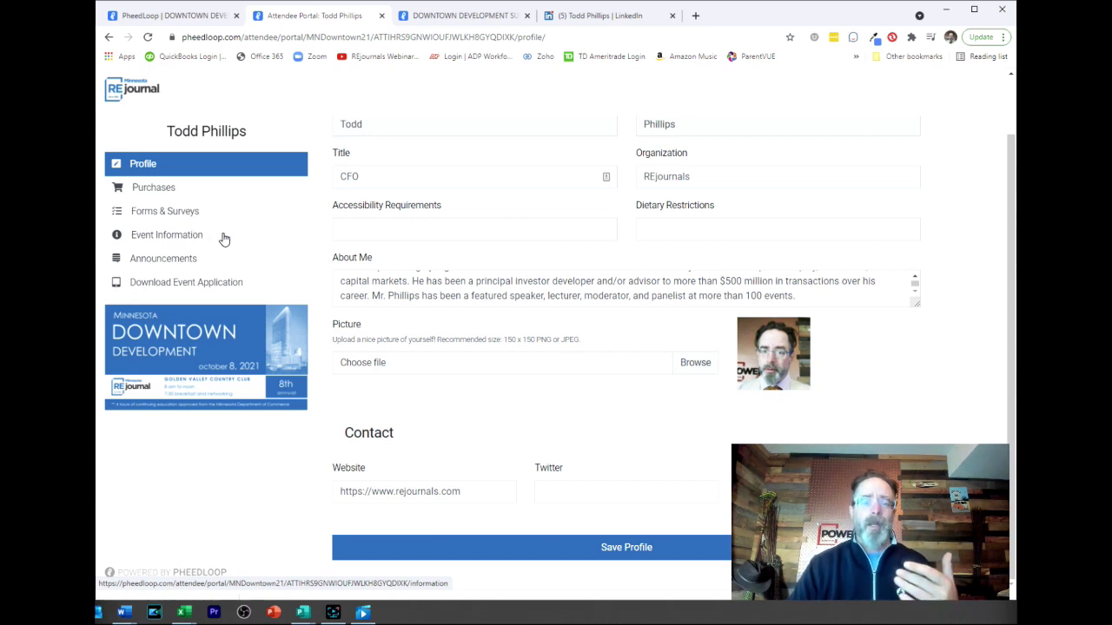
- Open the Download Event Application page showing PheedLoop Go for iOS, Android and web
{"action": "left_click", "coordinate": [197, 284]}
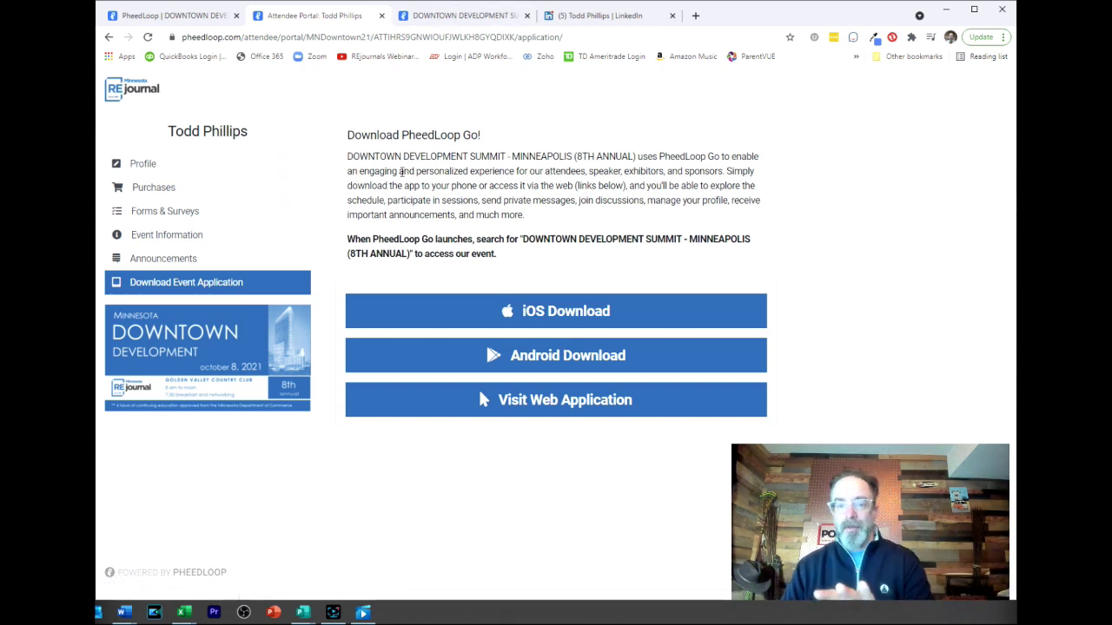
- Play and pause the Minneapolis - All Things Downton panel recording, then go to Networking
{"action": "left_click", "coordinate": [439, 16]}
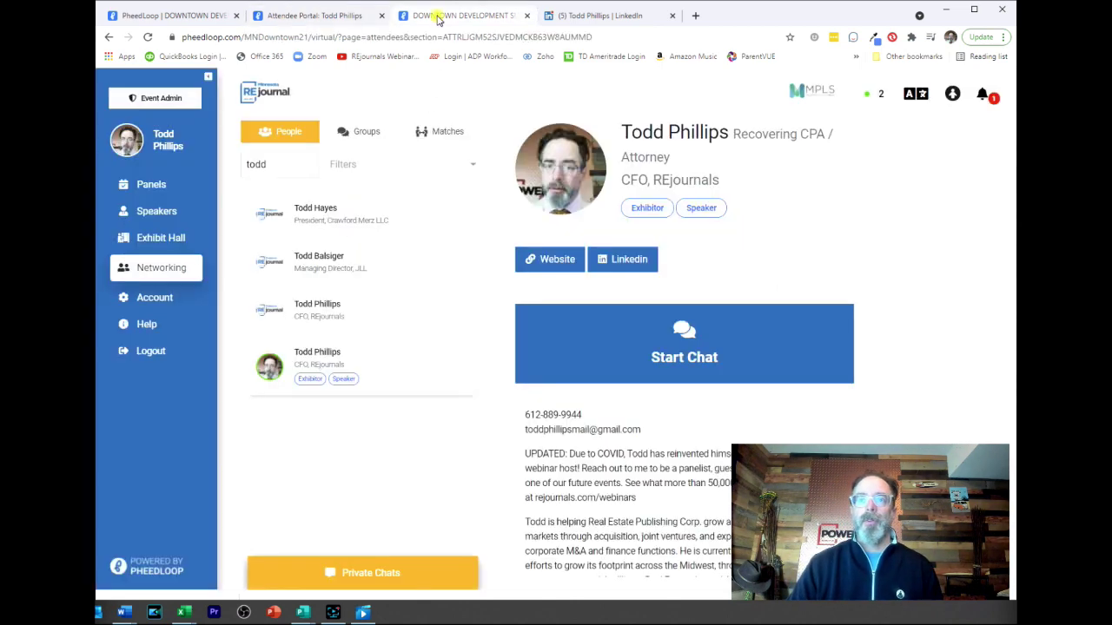
{"action": "left_click", "coordinate": [148, 186]}
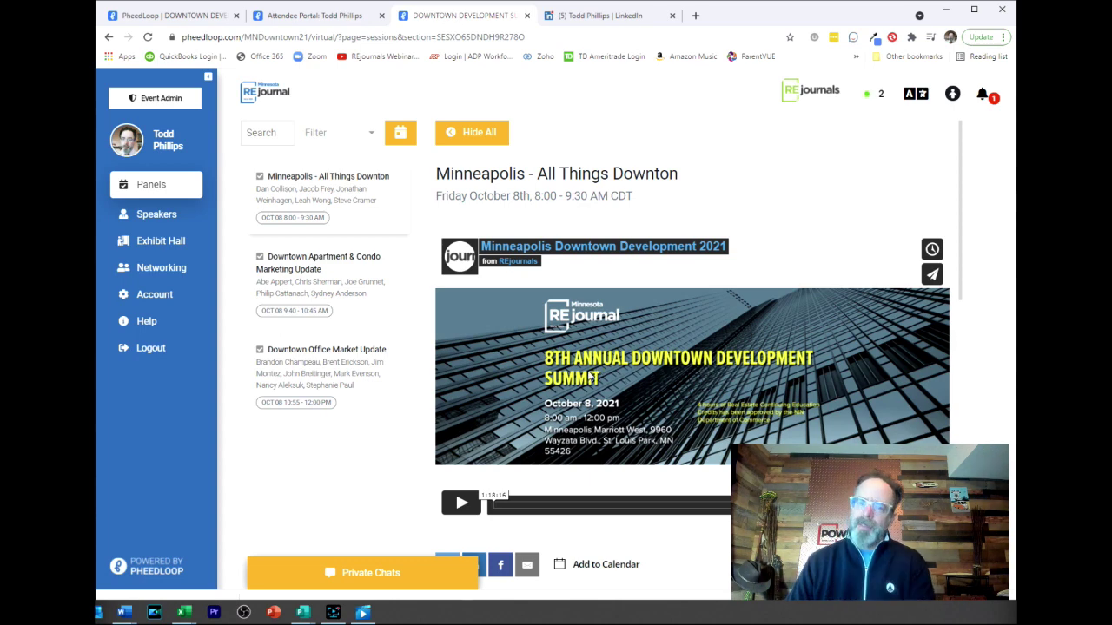
{"action": "left_click", "coordinate": [461, 502]}
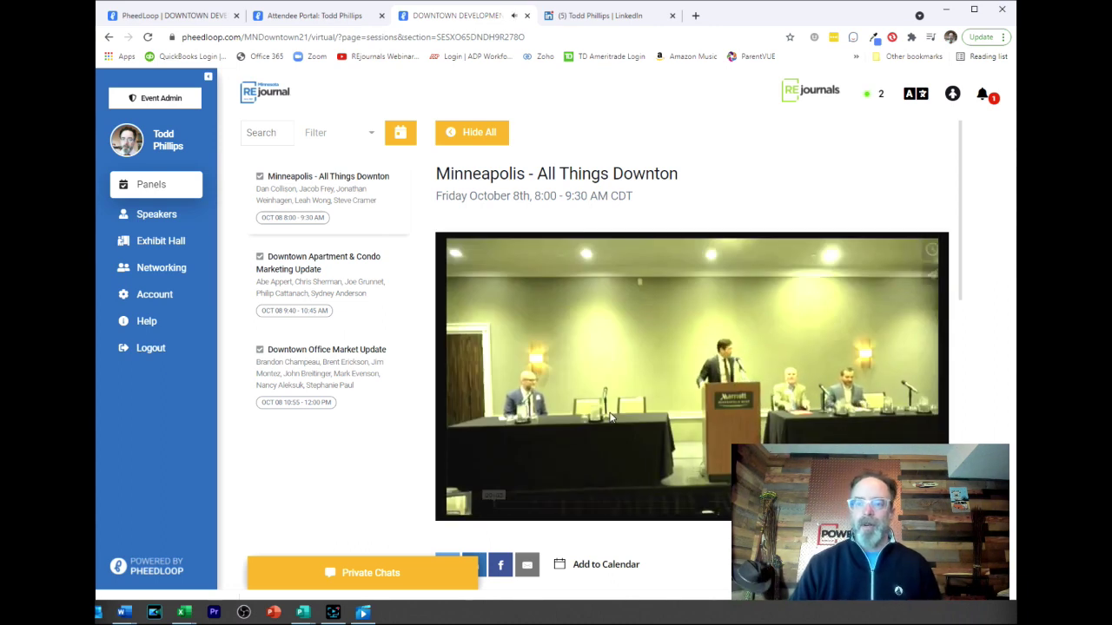
{"action": "mouse_move", "coordinate": [460, 504]}
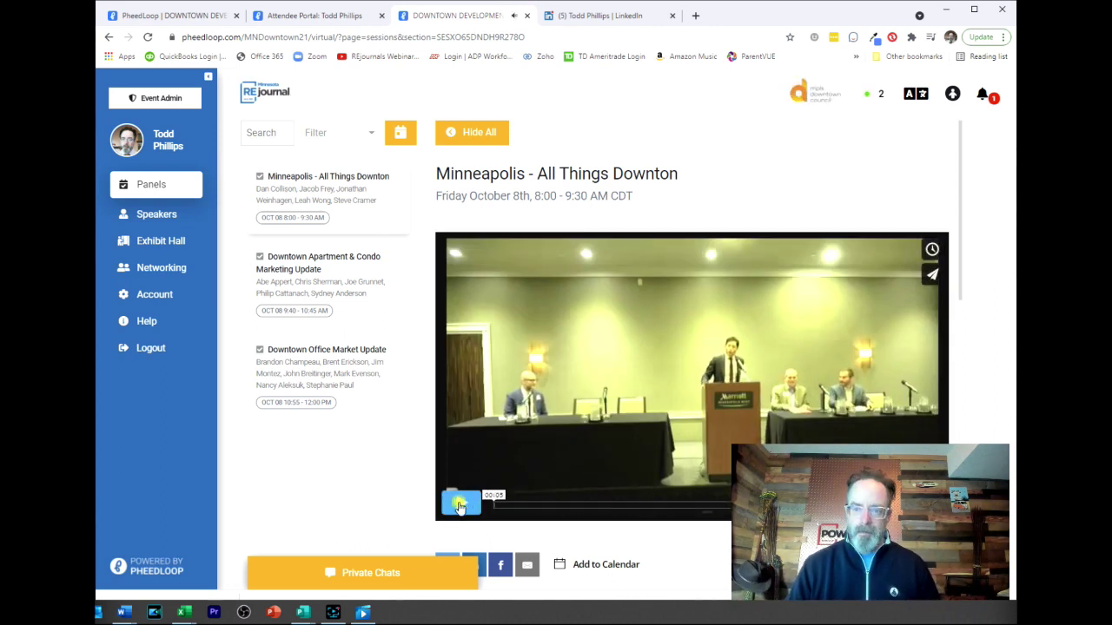
{"action": "left_click", "coordinate": [460, 504]}
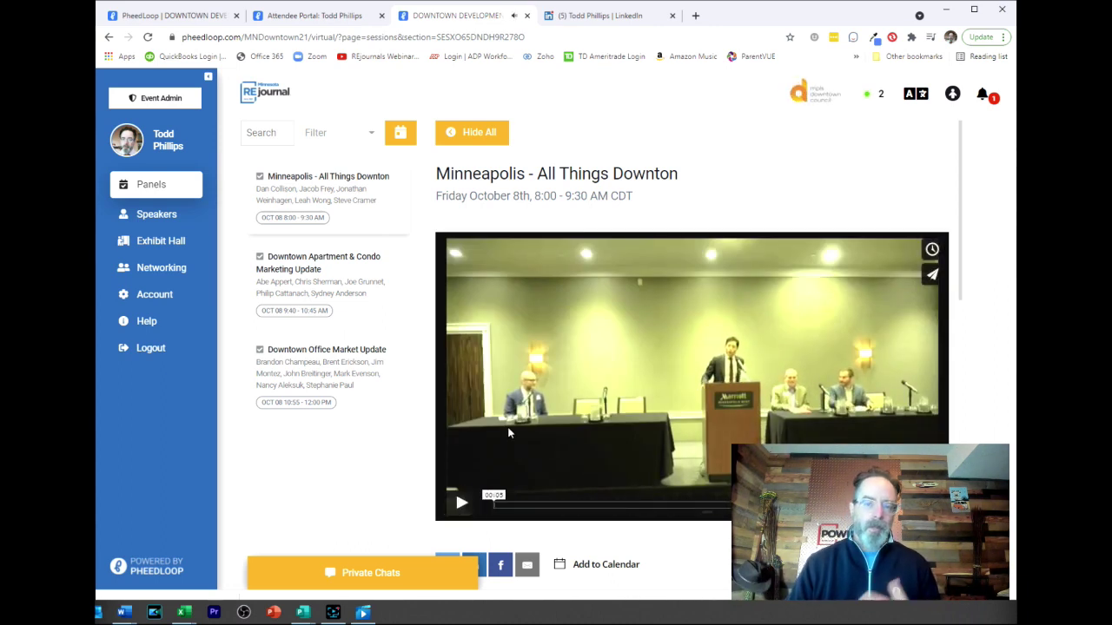
{"action": "left_click", "coordinate": [165, 271]}
- Browse the People attendee list and view another attendee's profile details
{"action": "scroll", "coordinate": [412, 315], "scroll_direction": "down", "scroll_amount": 4}
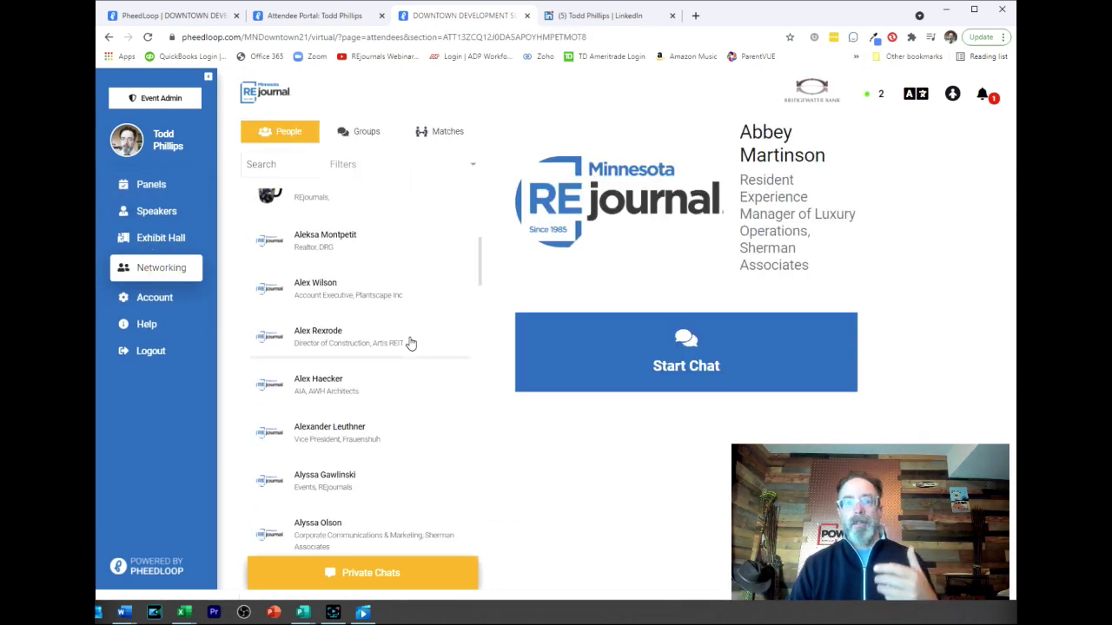
{"action": "scroll", "coordinate": [412, 345], "scroll_direction": "up", "scroll_amount": 3}
{"action": "scroll", "coordinate": [348, 290], "scroll_direction": "down", "scroll_amount": 5}
{"action": "scroll", "coordinate": [354, 305], "scroll_direction": "up", "scroll_amount": 2}
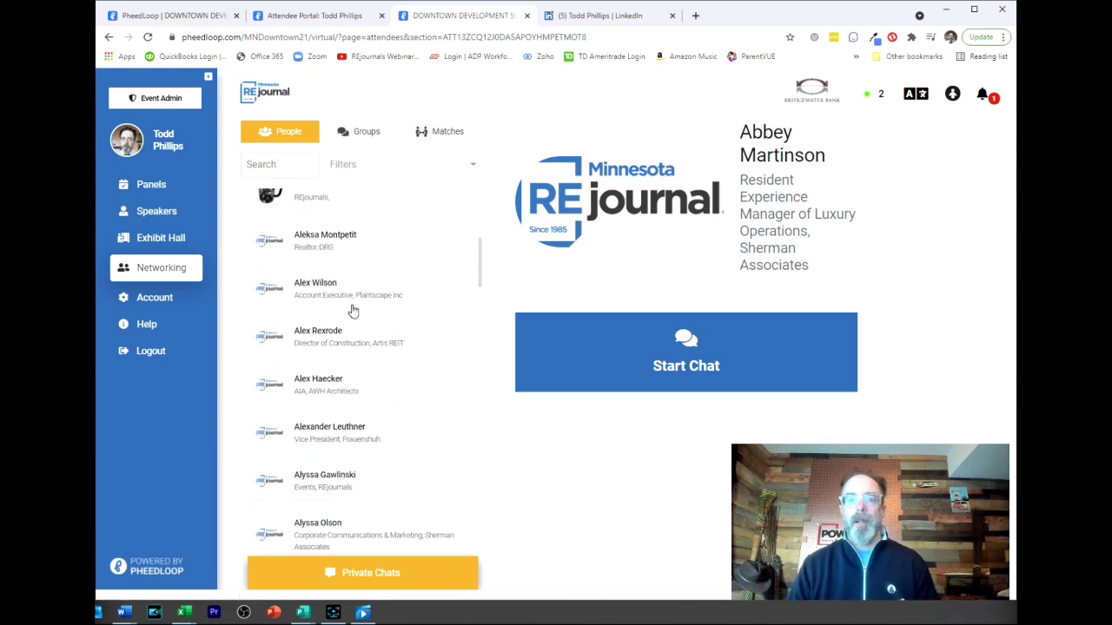
{"action": "scroll", "coordinate": [354, 327], "scroll_direction": "down", "scroll_amount": 3}
{"action": "scroll", "coordinate": [352, 327], "scroll_direction": "down", "scroll_amount": 10}
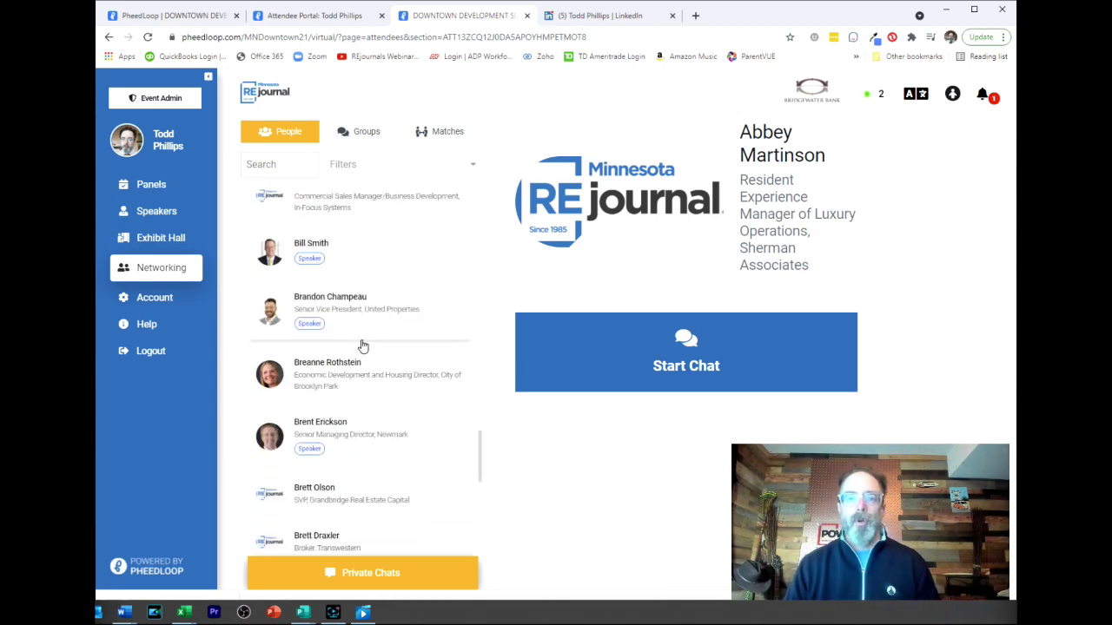
{"action": "left_click", "coordinate": [364, 438]}
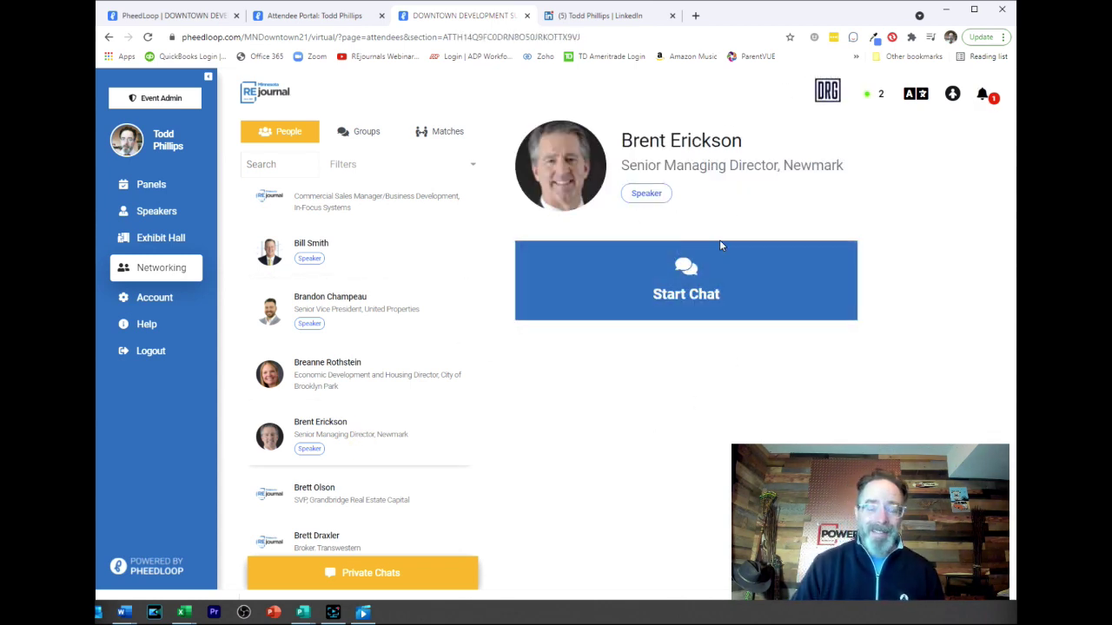
- Search attendees for 'to' and open the presenter's own completed profile with its bio
{"action": "left_click", "coordinate": [293, 168]}
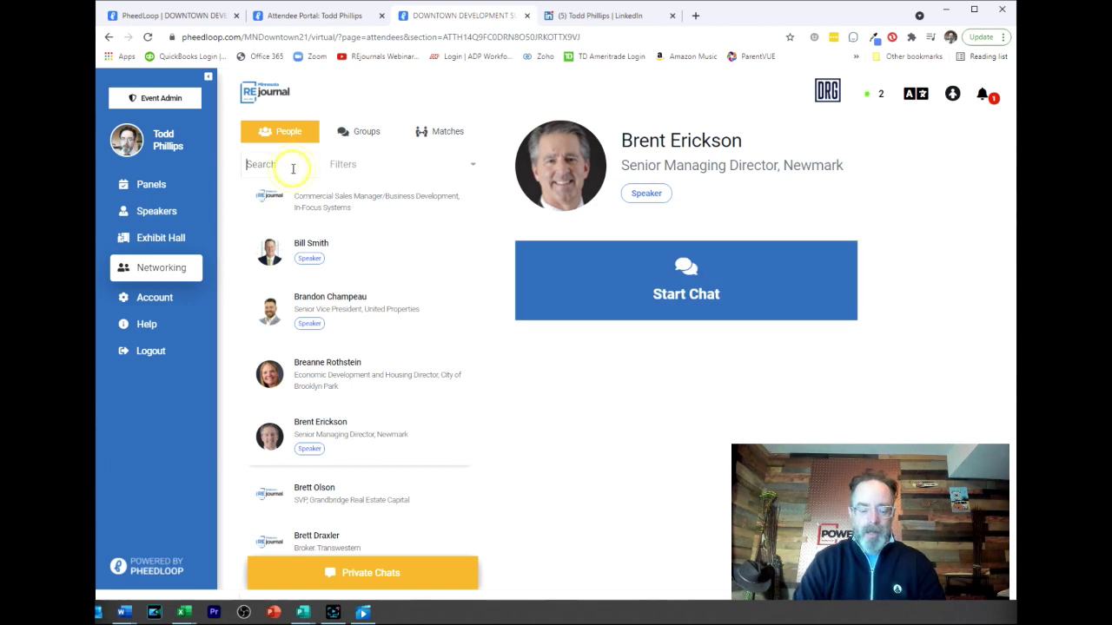
{"action": "type", "text": "todd"}
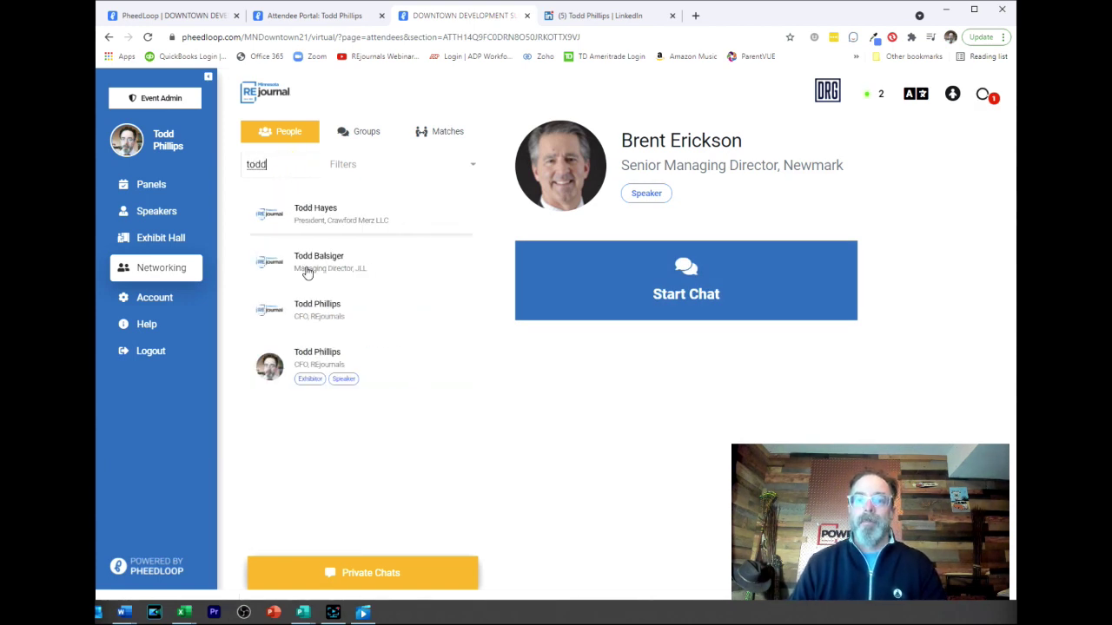
{"action": "left_click", "coordinate": [300, 356]}
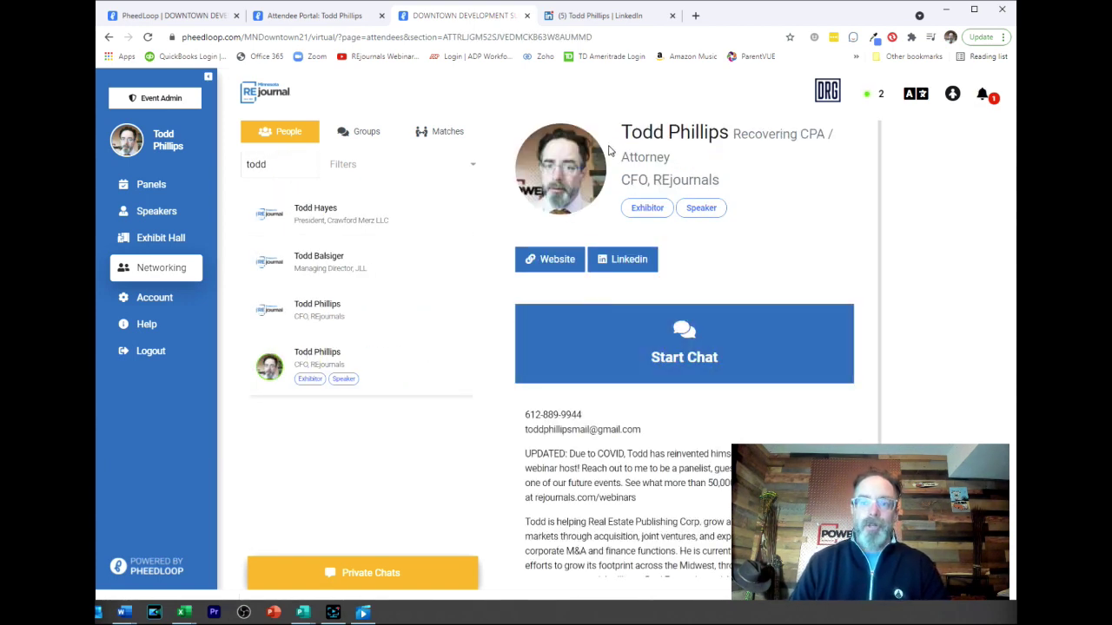
{"action": "scroll", "coordinate": [563, 374], "scroll_direction": "down", "scroll_amount": 2}
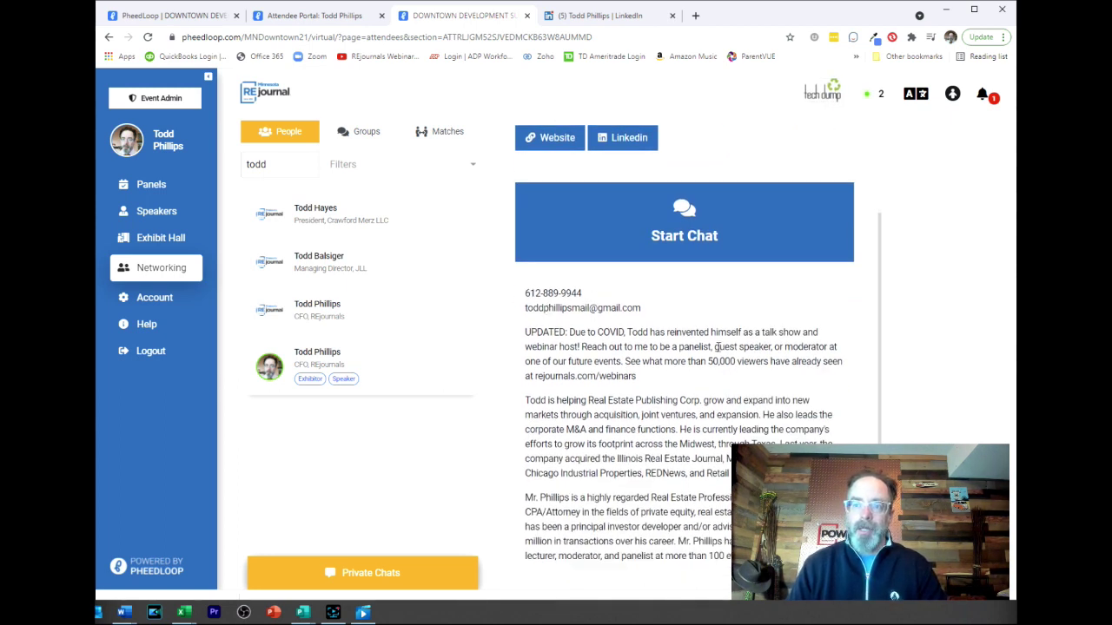
{"action": "scroll", "coordinate": [678, 443], "scroll_direction": "up", "scroll_amount": 1}
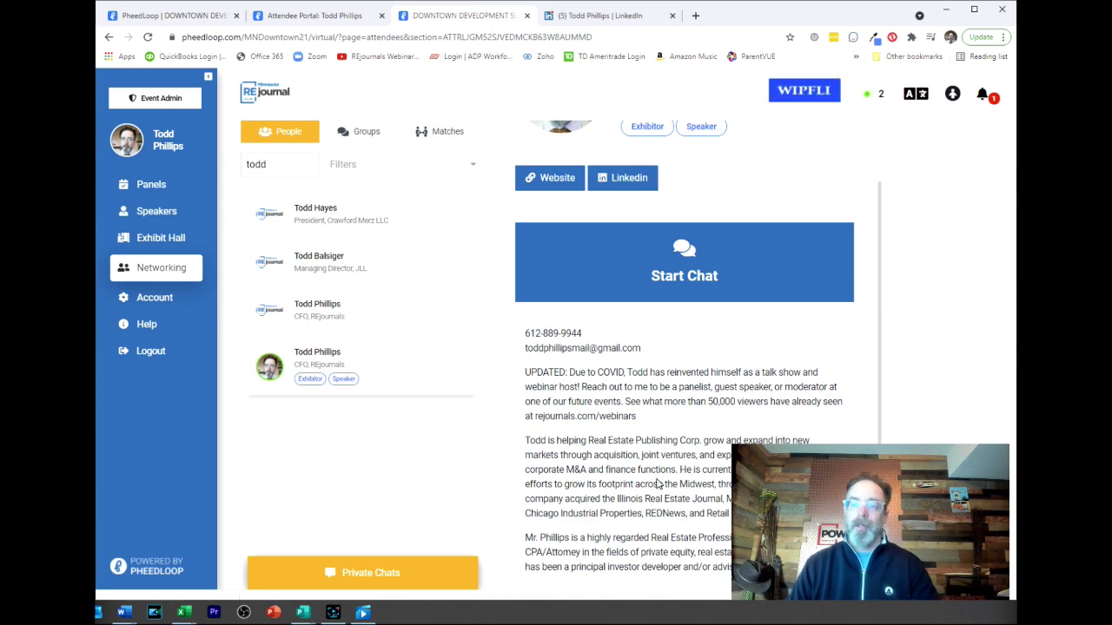
{"action": "scroll", "coordinate": [658, 484], "scroll_direction": "up", "scroll_amount": 2}
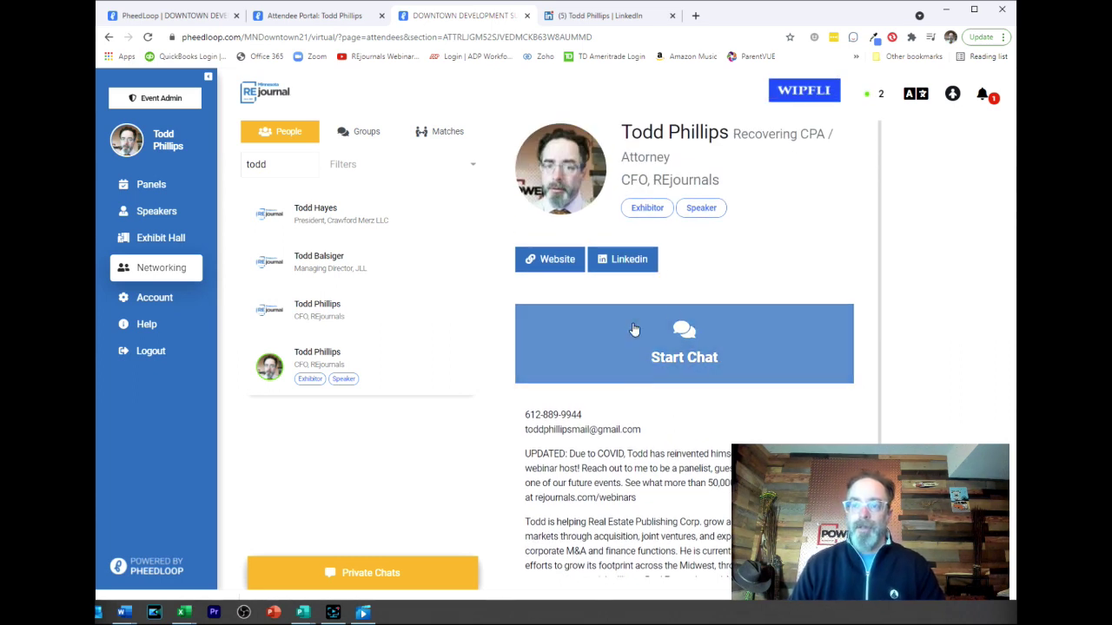